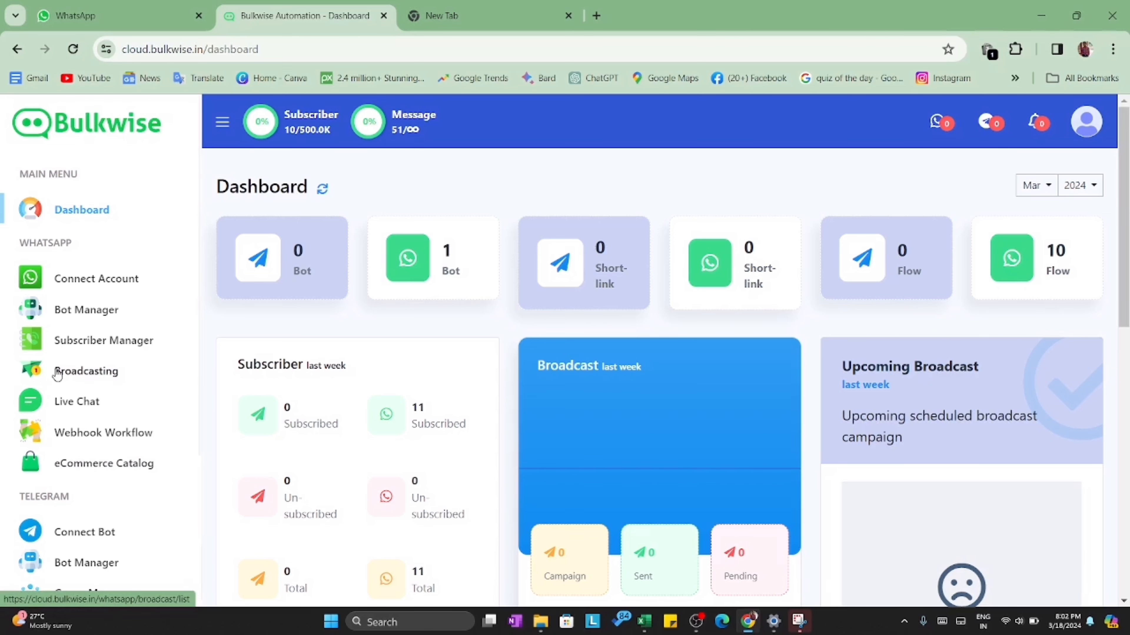
Start creating a new WhatsApp broadcast campaign from the Broadcasting page.
left_click(57, 373)
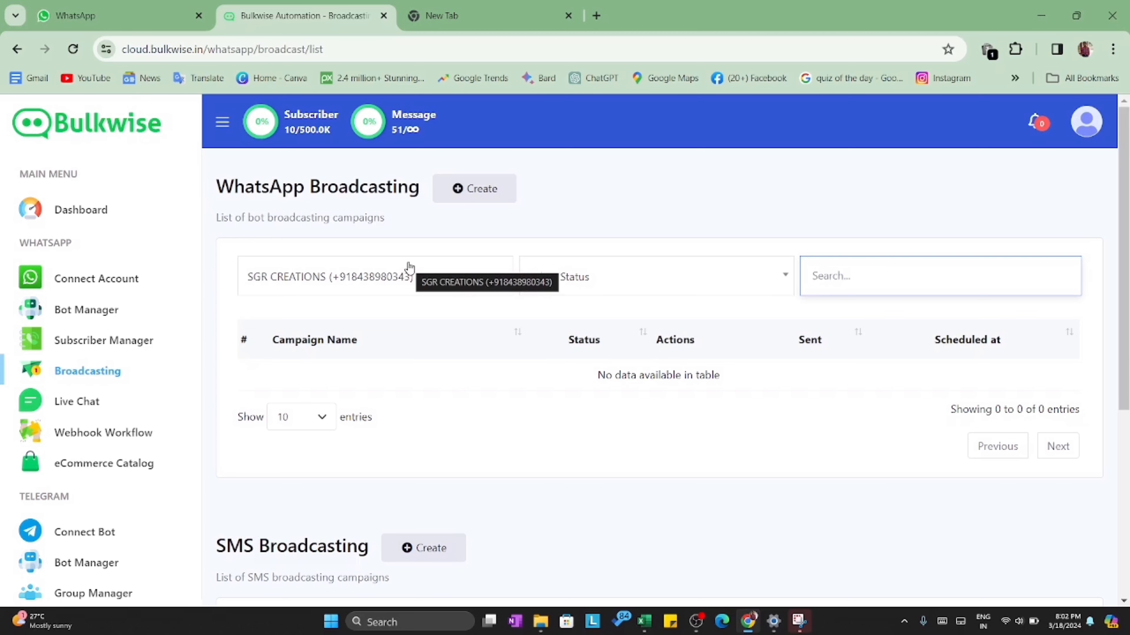
left_click(467, 189)
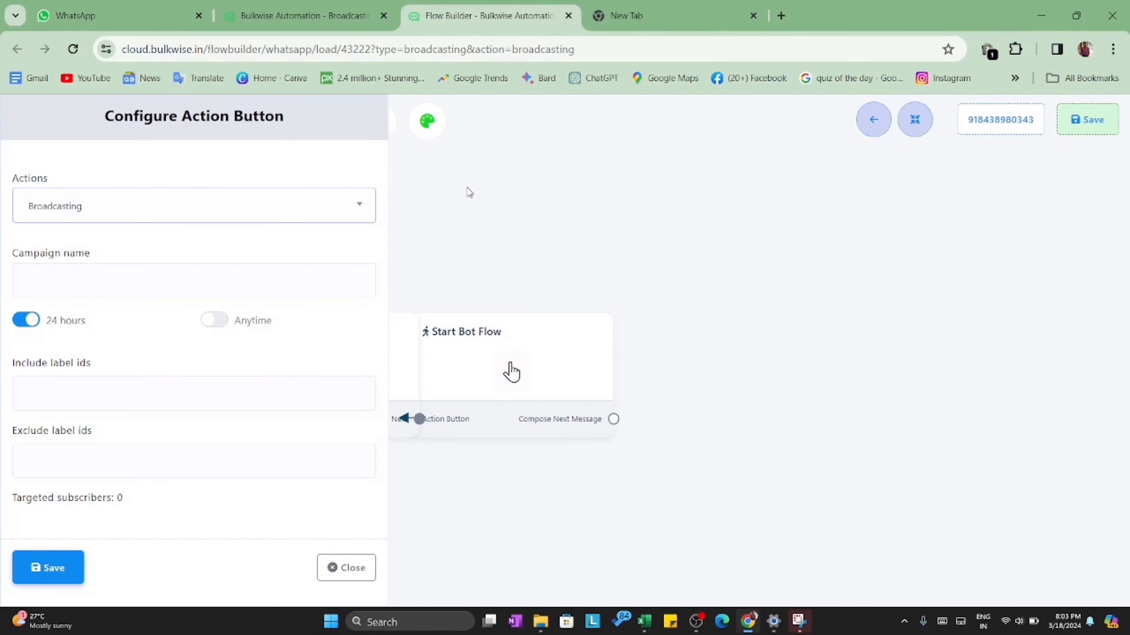
left_click(510, 364)
left_click(510, 363)
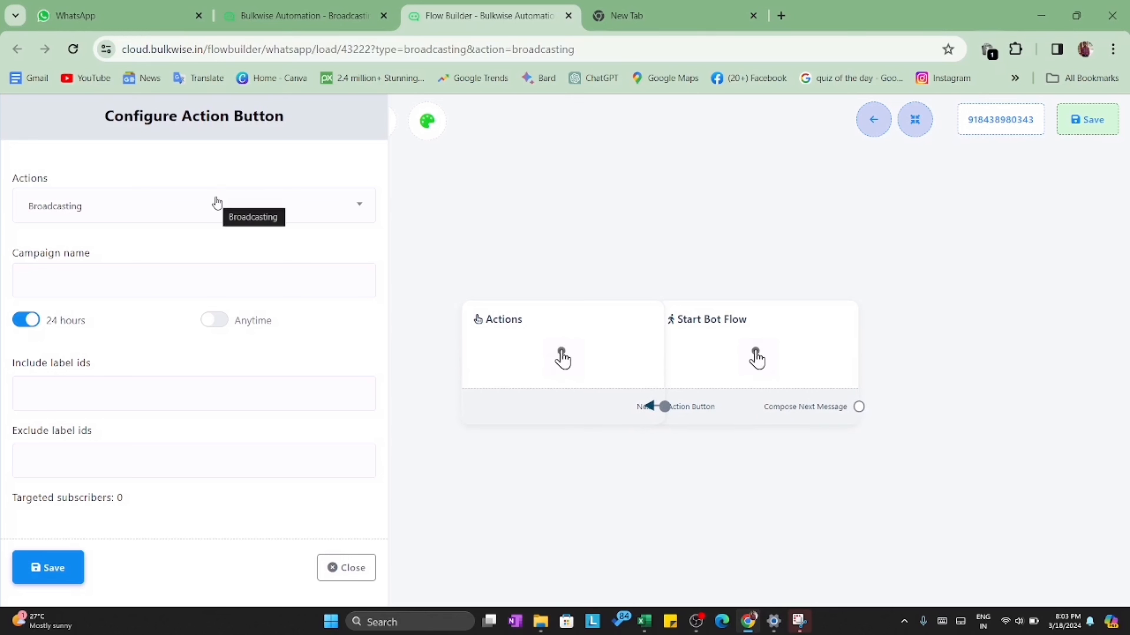
Name the campaign "Demo broadcast" and set its sending type to Anytime.
left_click(168, 288)
type("Demo")
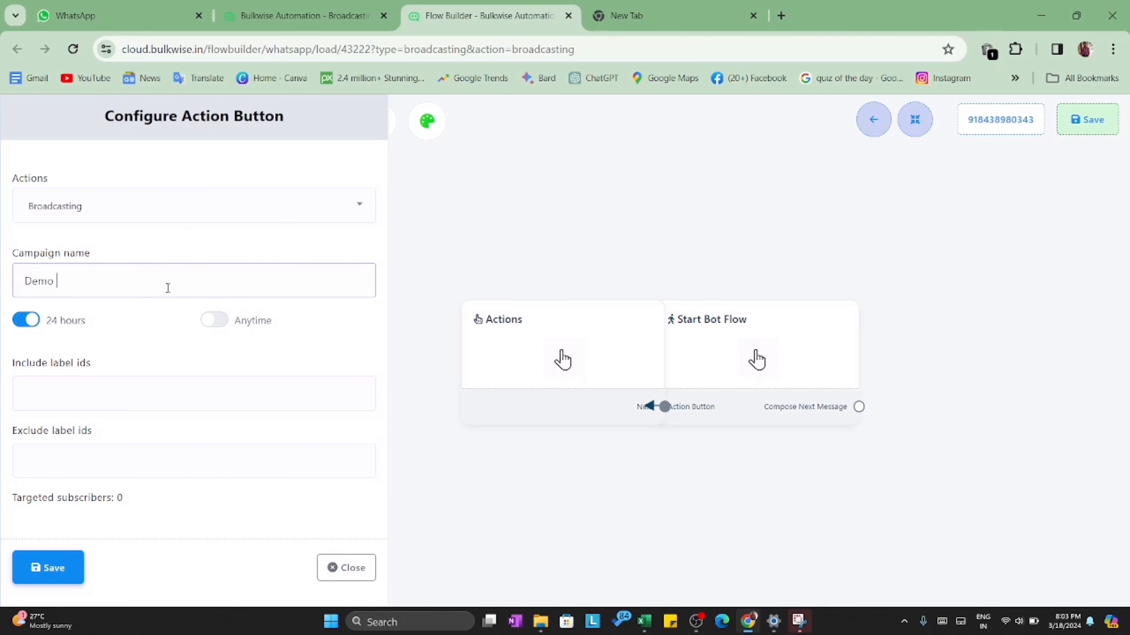
type(" broadcast")
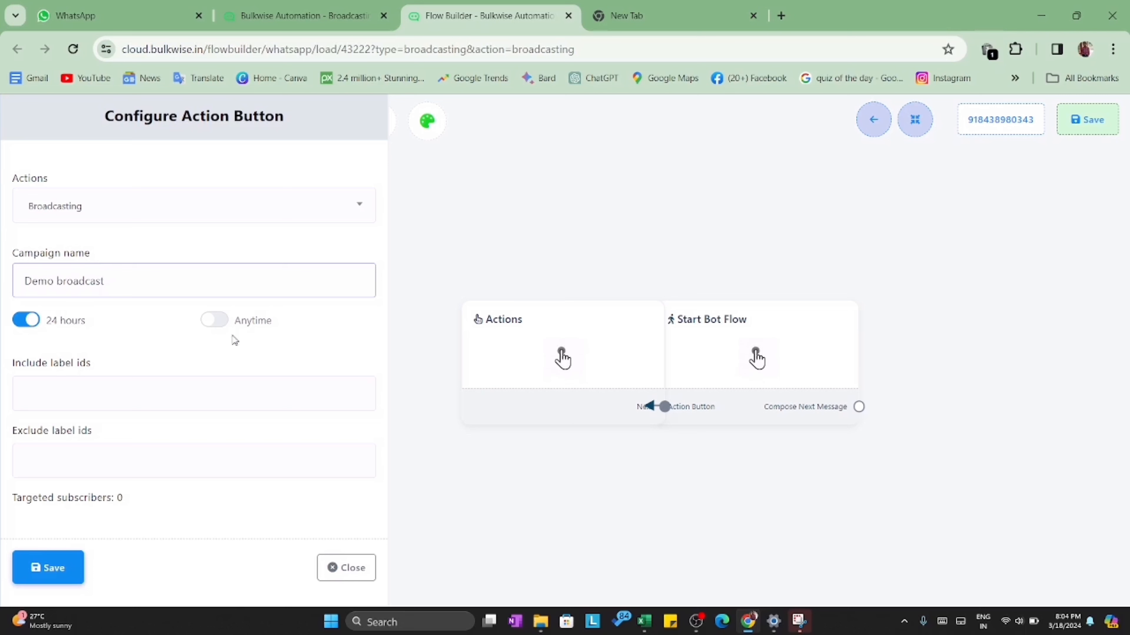
left_click(214, 321)
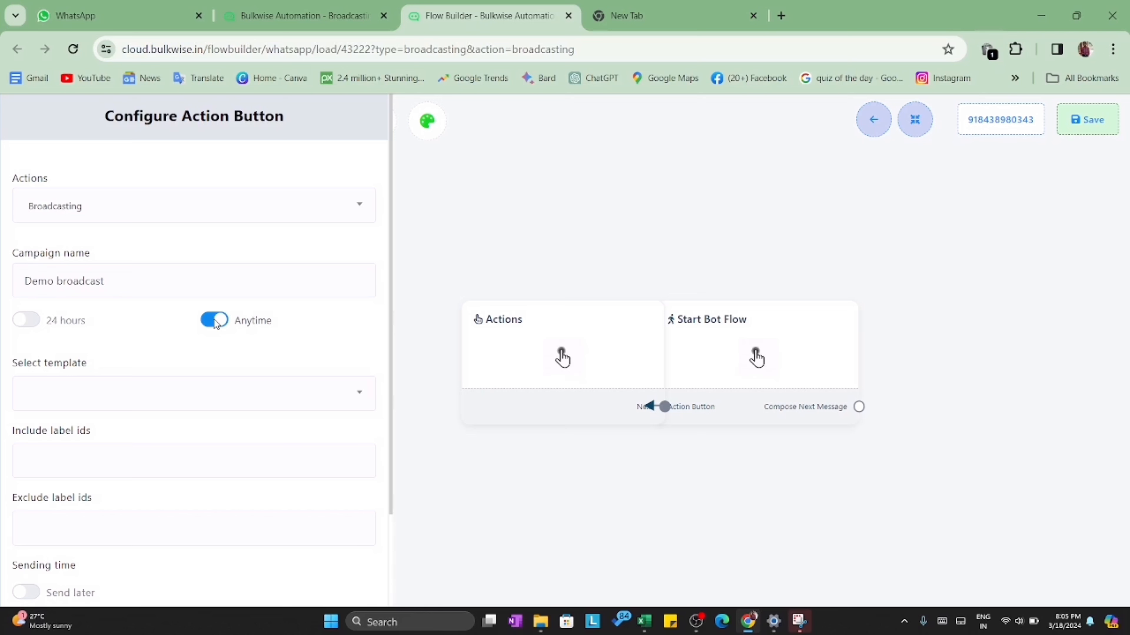
Select the whatsapp_detailed_tamil (image) template and upload the WhatsApp Marketing image as its media.
left_click(346, 394)
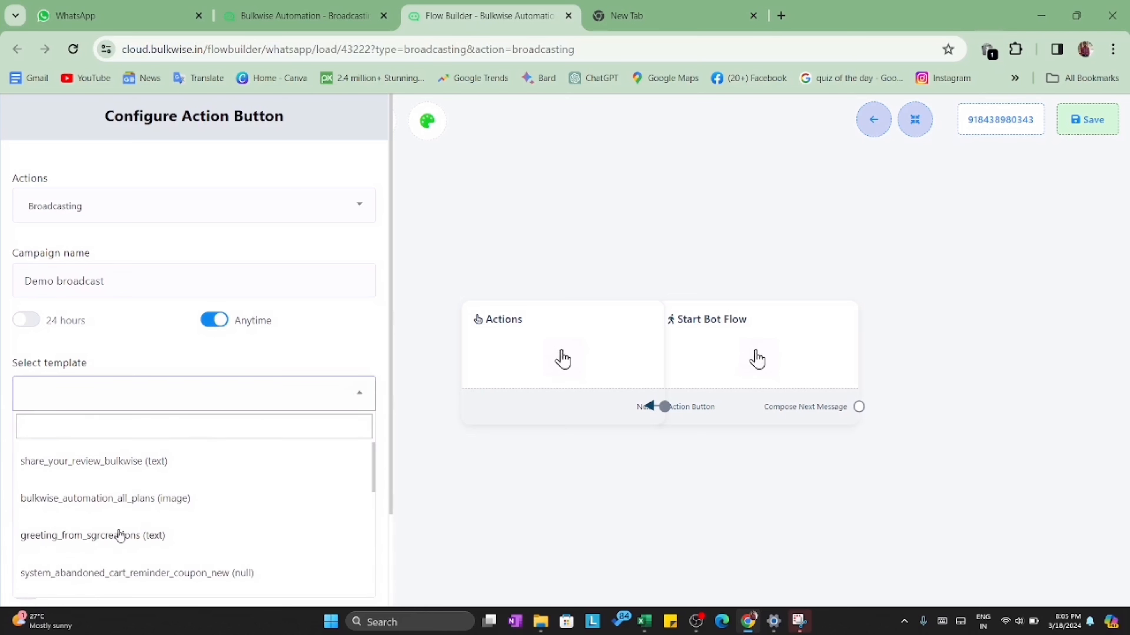
scroll(118, 532, "down", 4)
scroll(118, 533, "down", 5)
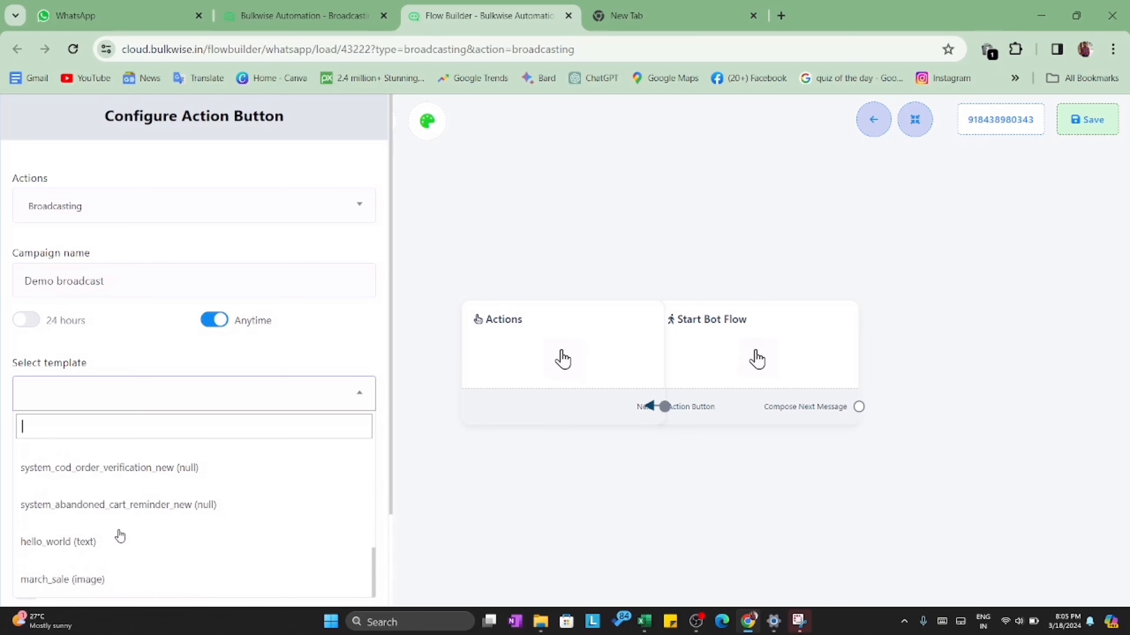
scroll(117, 534, "up", 2)
left_click(97, 511)
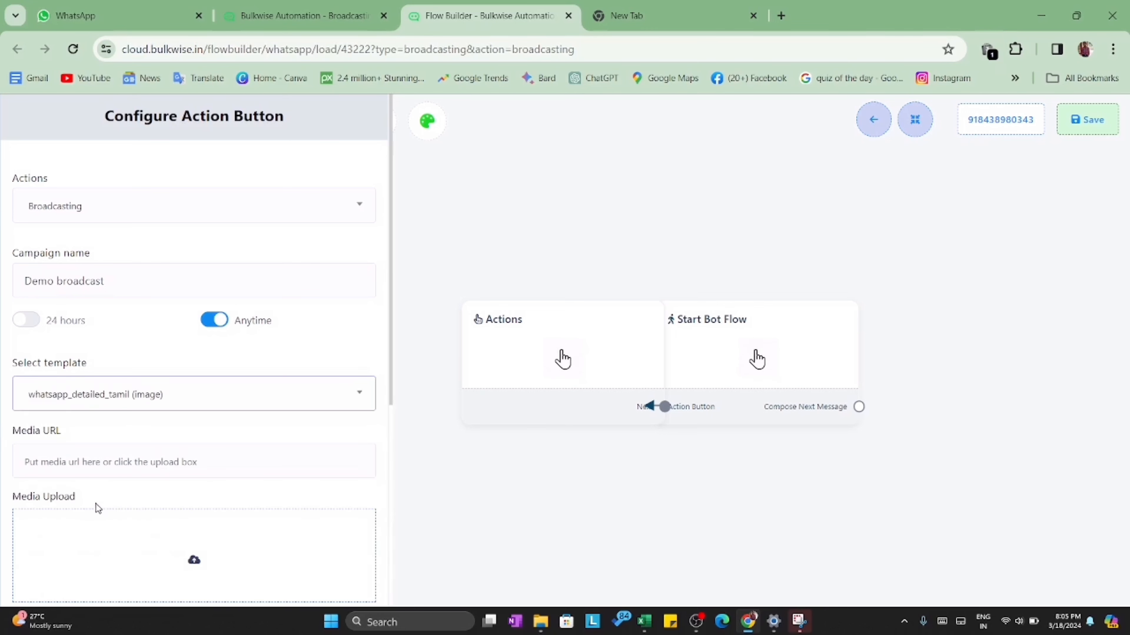
scroll(296, 446, "down", 4)
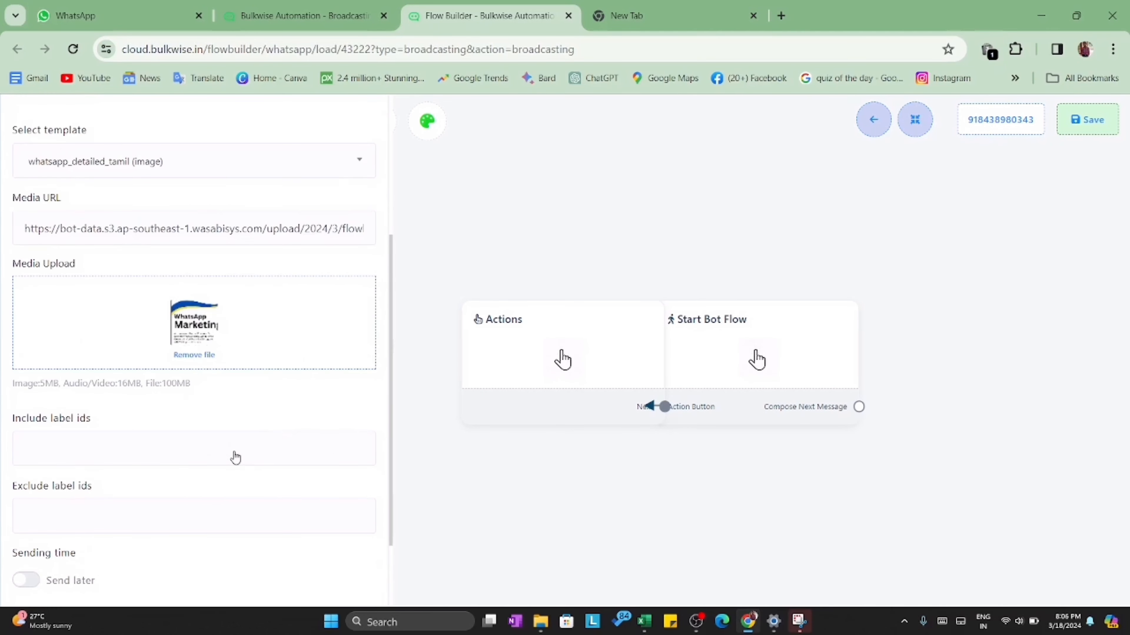
scroll(235, 456, "down", 3)
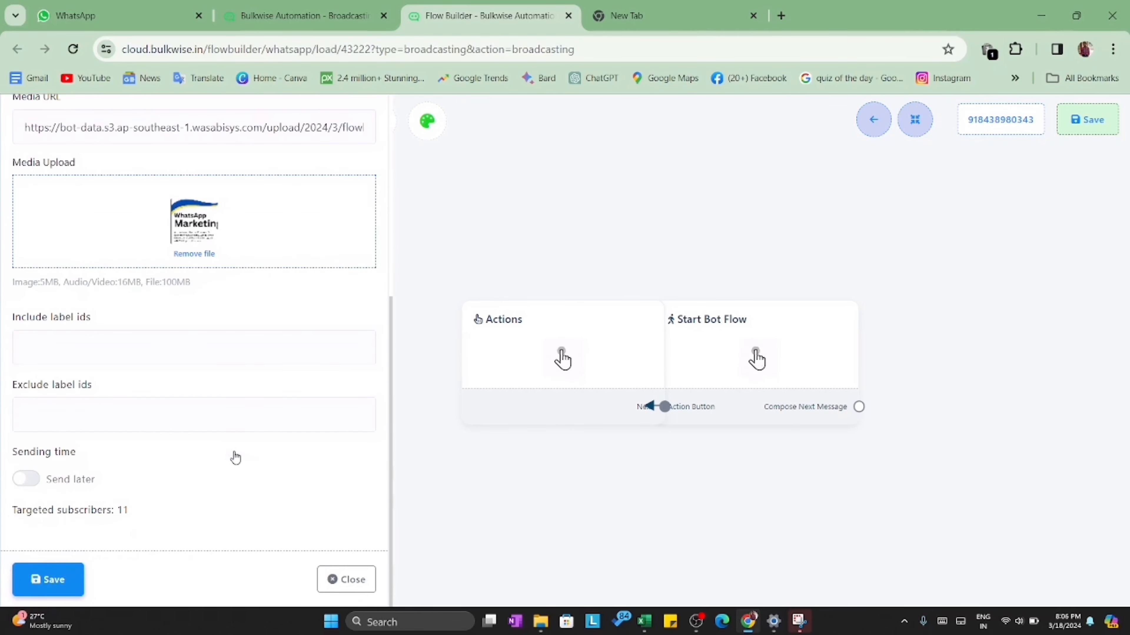
Check which subscriber labels are available for including in or excluding from the broadcast.
left_click(102, 354)
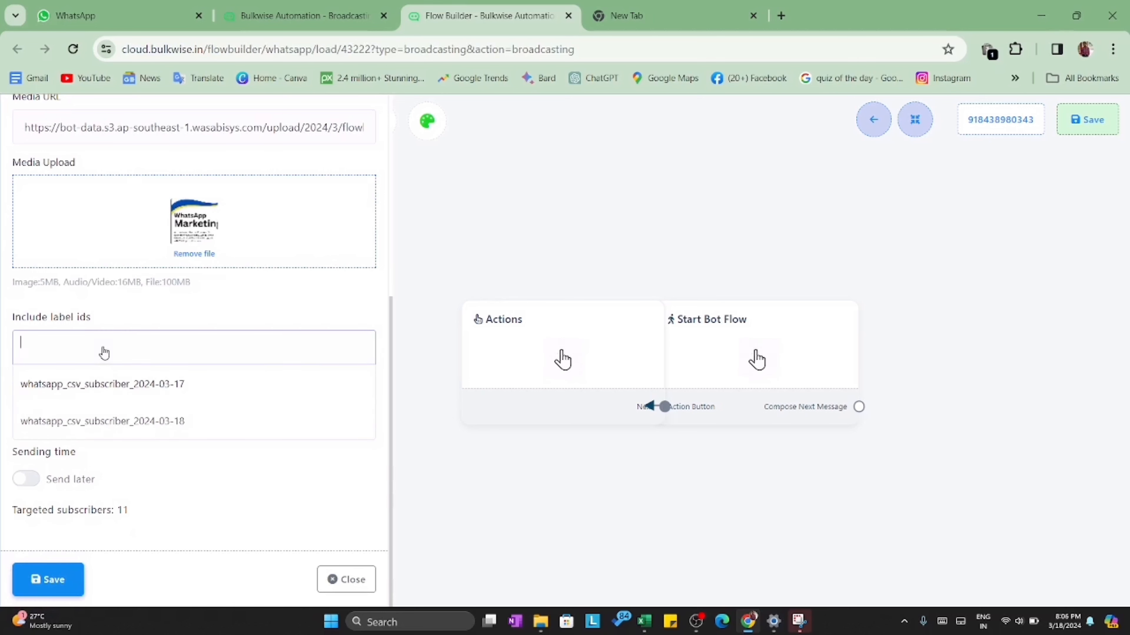
left_click(267, 484)
left_click(255, 416)
left_click(258, 460)
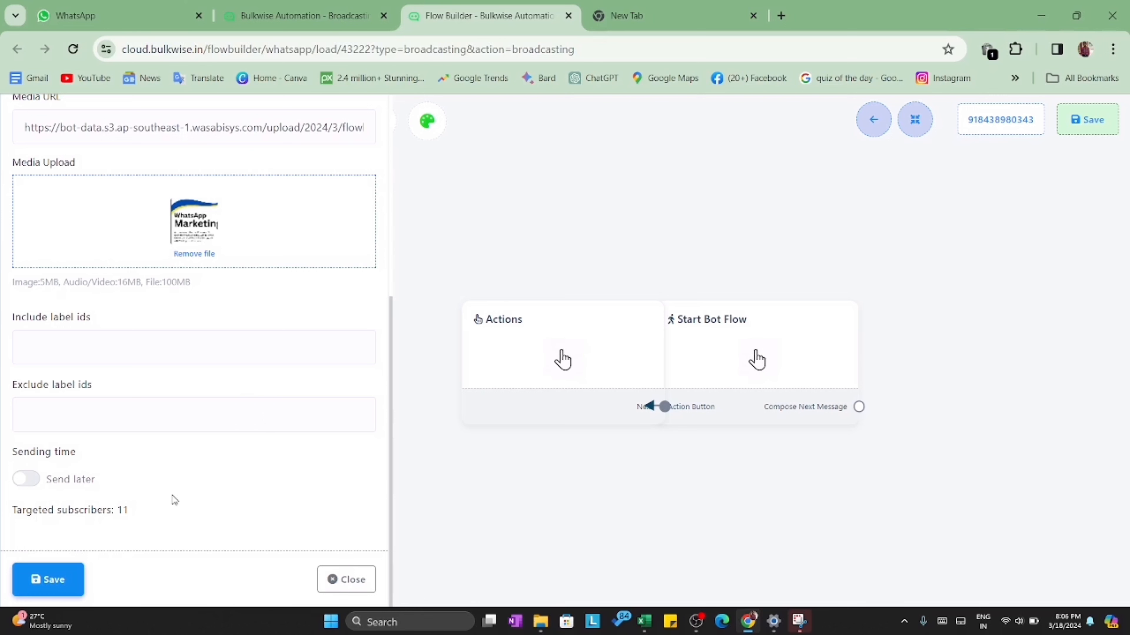
left_click(25, 480)
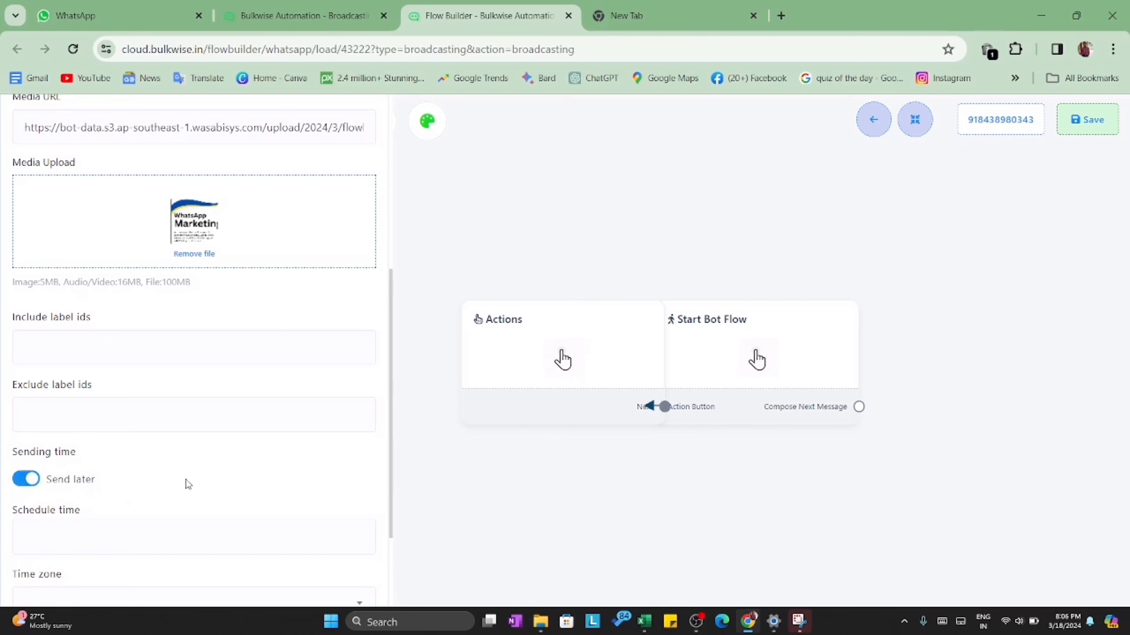
scroll(184, 485, "down", 3)
left_click(169, 403)
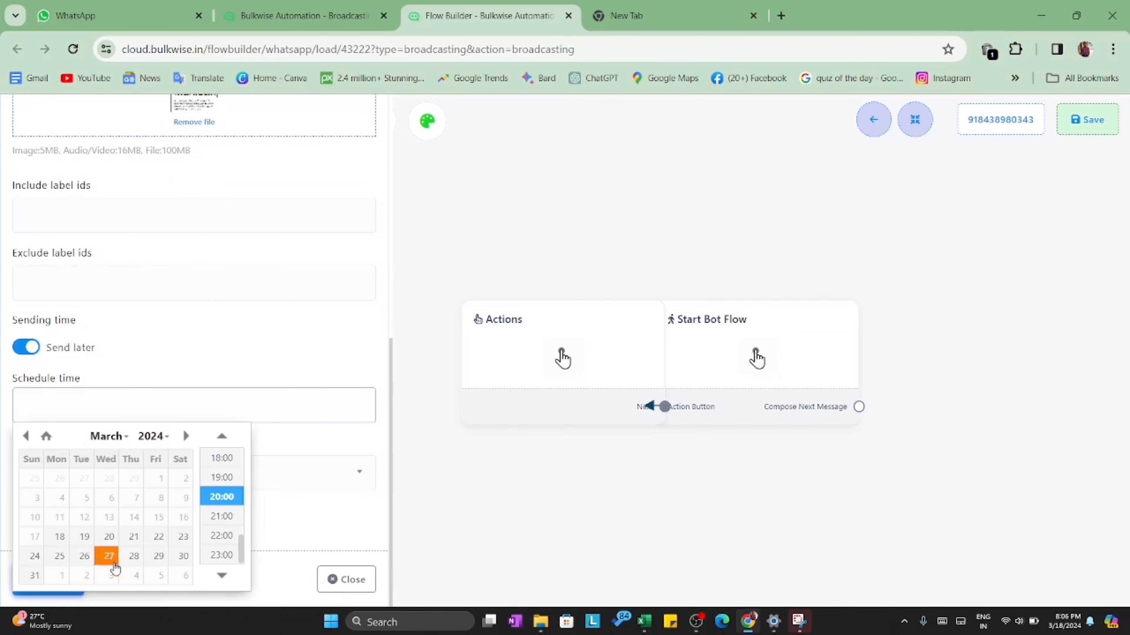
left_click(59, 536)
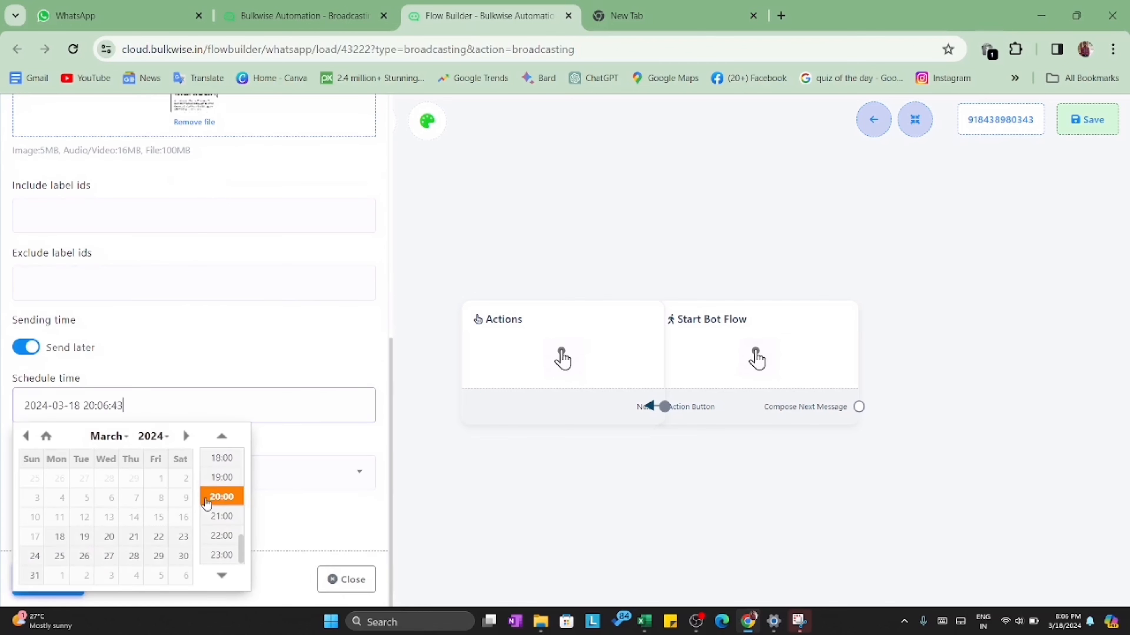
left_click(218, 516)
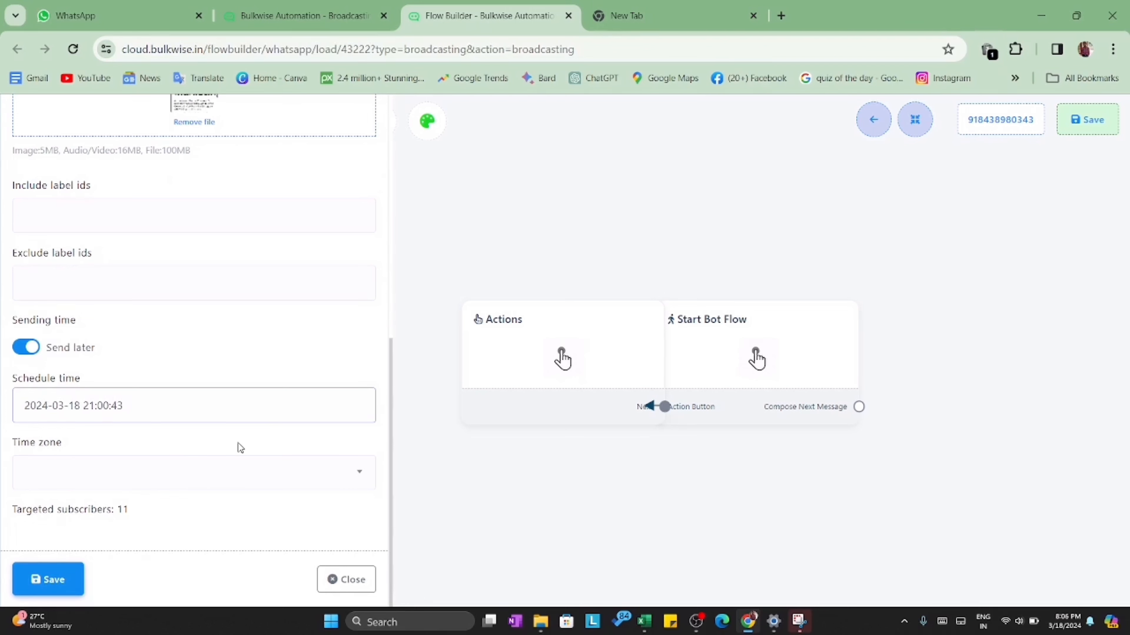
left_click(335, 476)
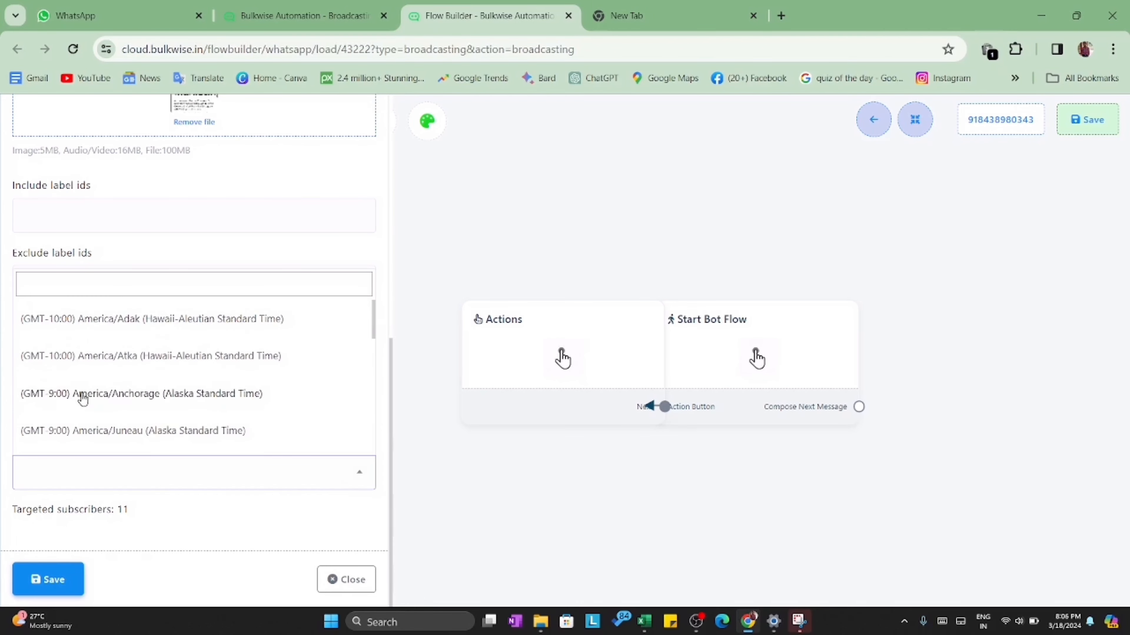
left_click(100, 394)
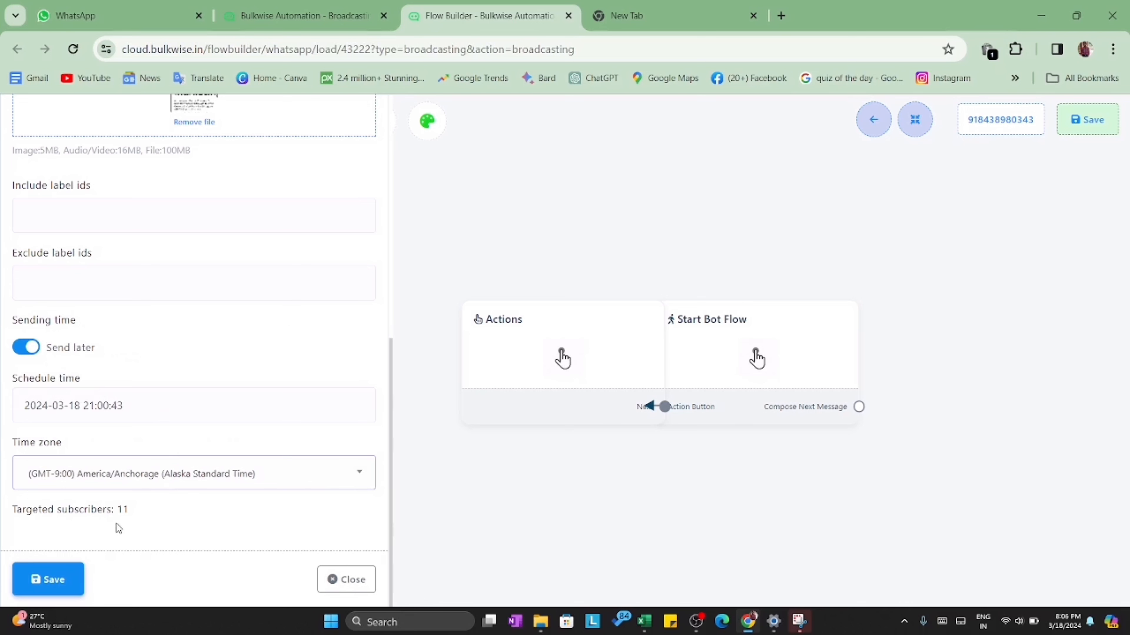
left_click(34, 351)
Save the broadcasting action's settings and spread the Actions and Start Bot Flow nodes apart on the canvas.
scroll(229, 464, "up", 5)
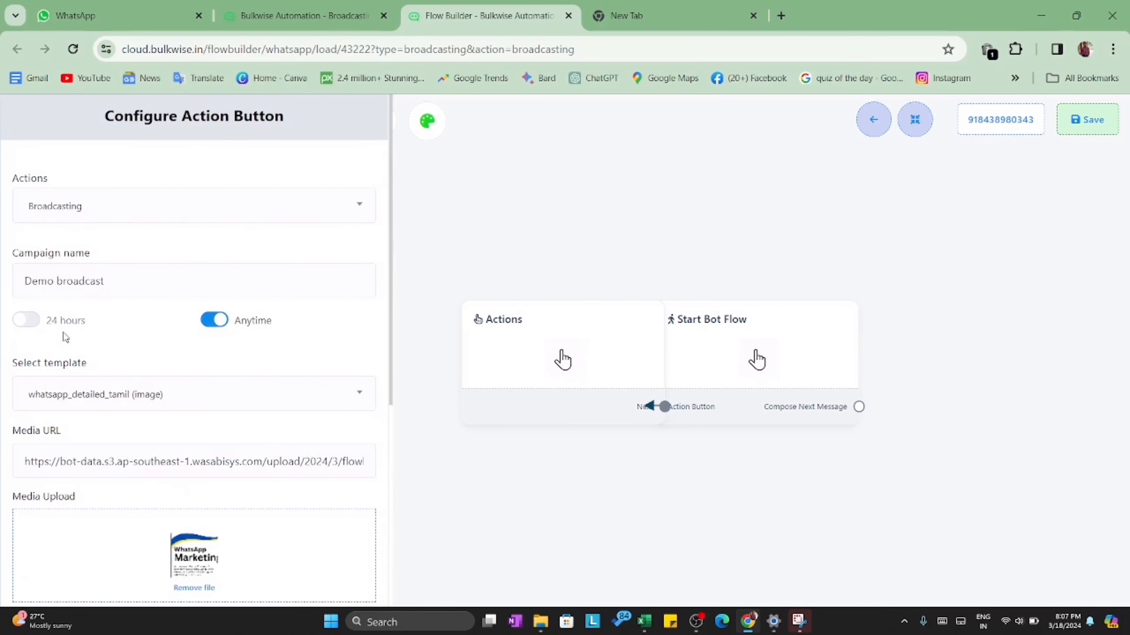
scroll(64, 361, "down", 5)
left_click(54, 579)
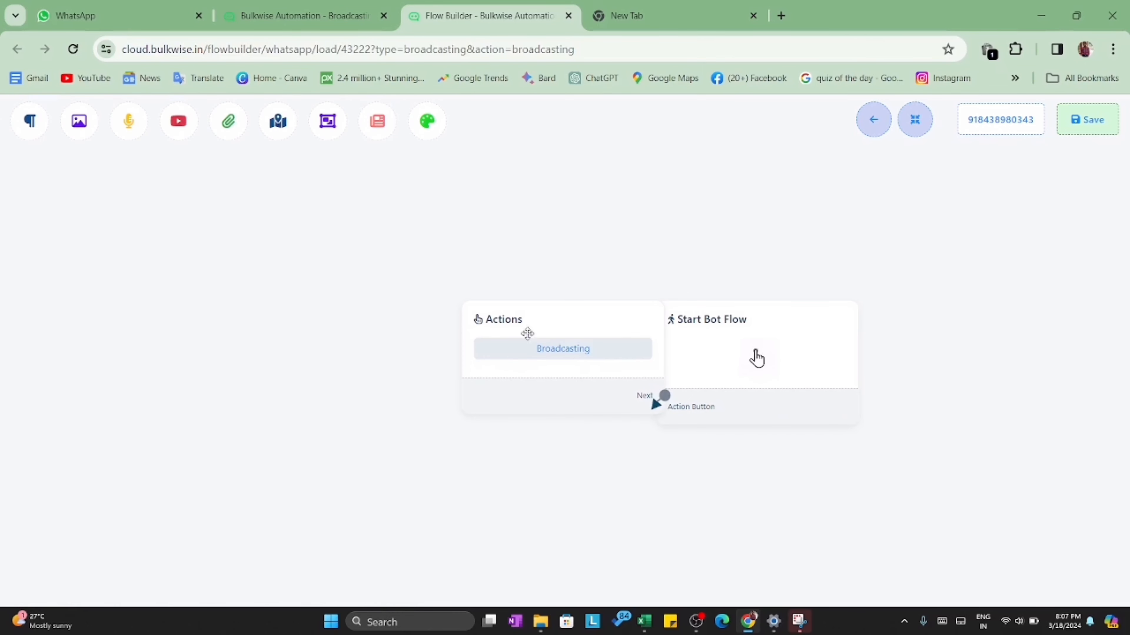
left_click_drag(542, 318, 240, 199)
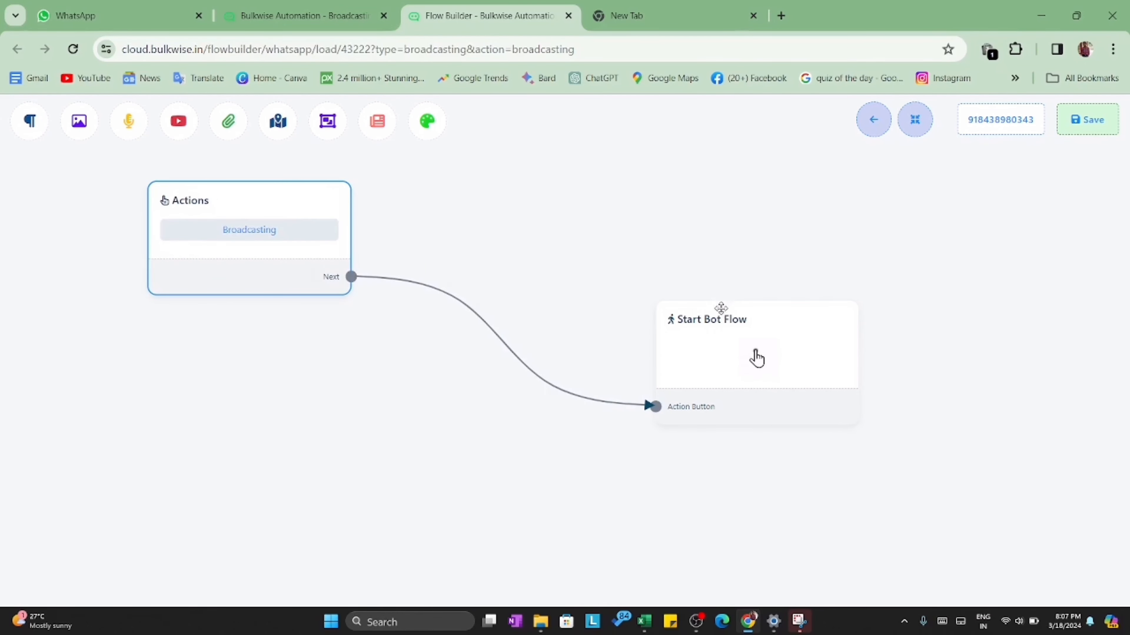
left_click_drag(696, 333, 504, 258)
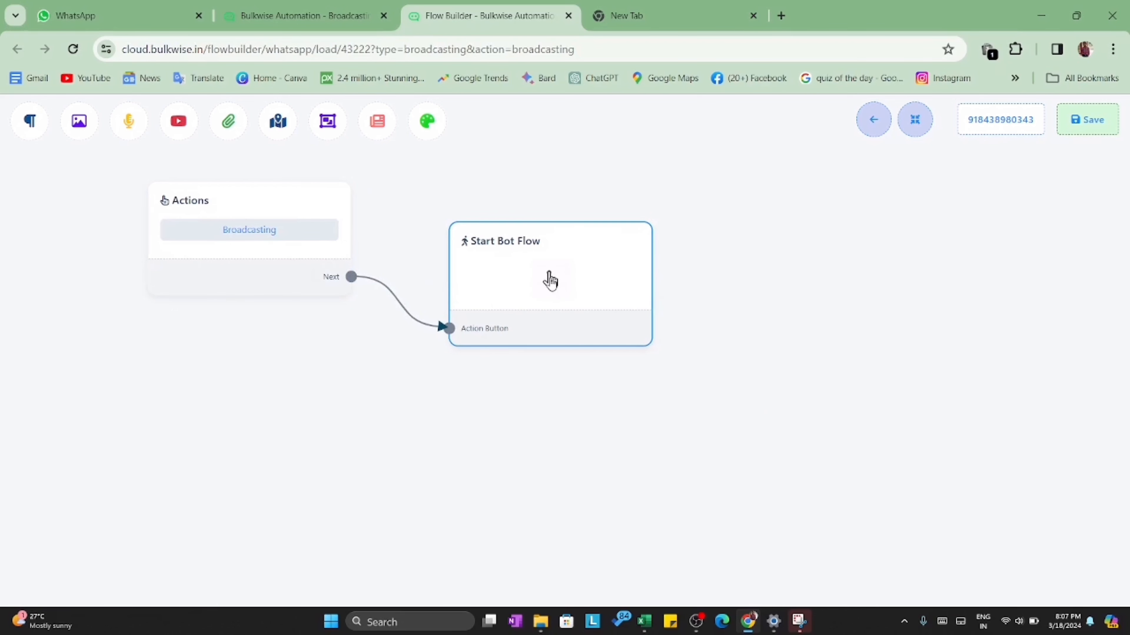
Set the Start Bot Flow node's title to "Demo Broadcast" and save it.
double_click(550, 280)
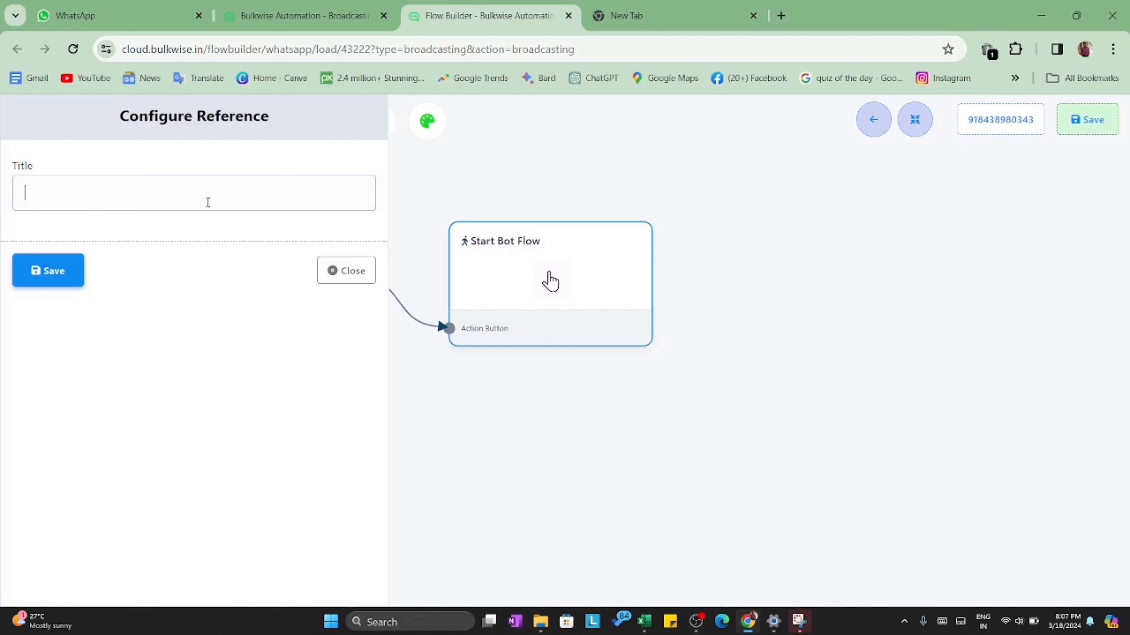
type("Demo Broadcast")
left_click(57, 278)
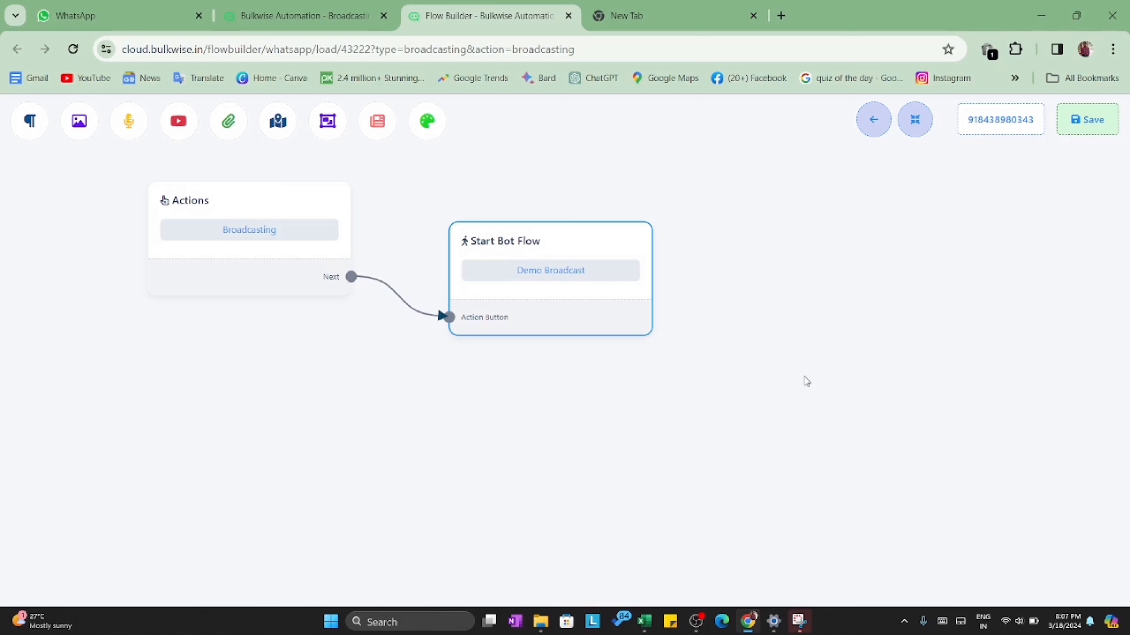
Save the whole flow and refresh the WhatsApp Broadcasting campaign list in the other browser tab.
left_click(1089, 126)
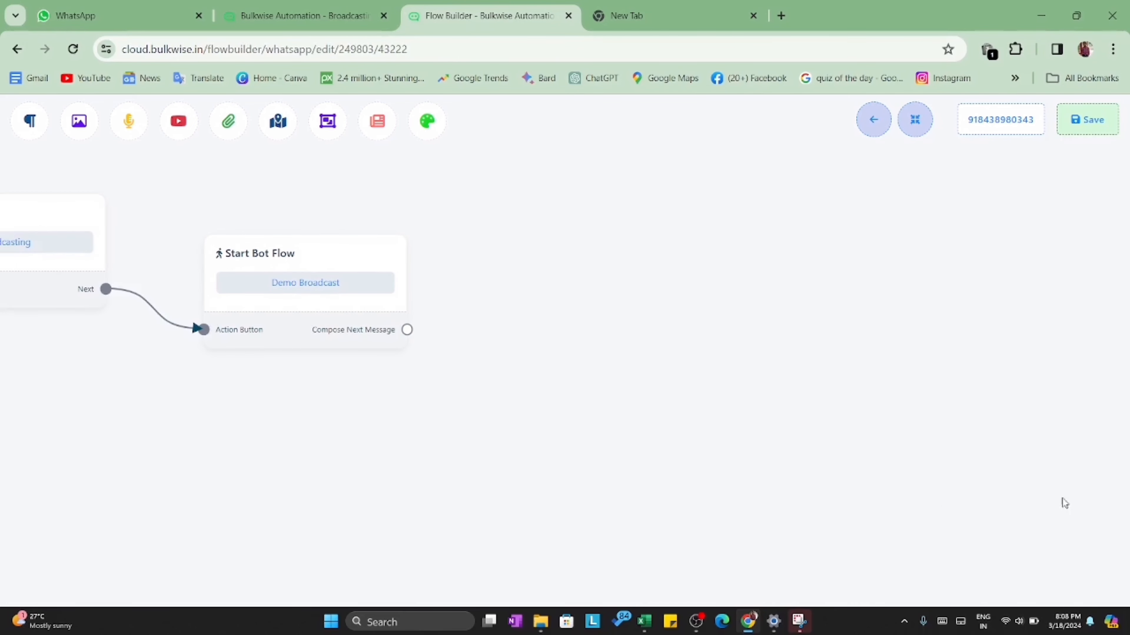
left_click(303, 16)
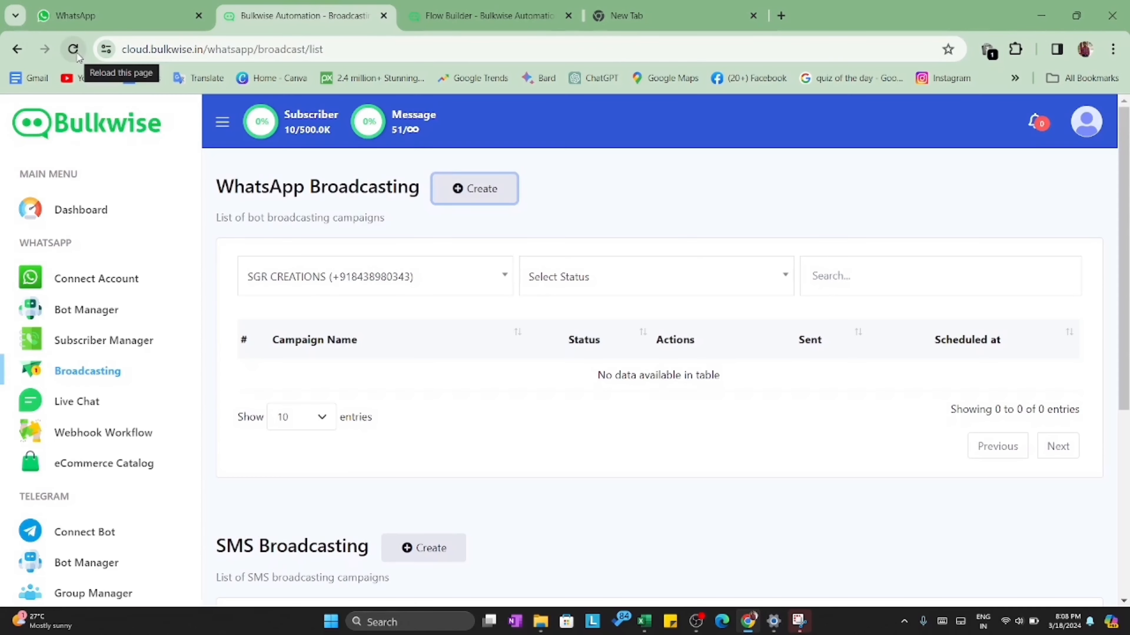
left_click(78, 53)
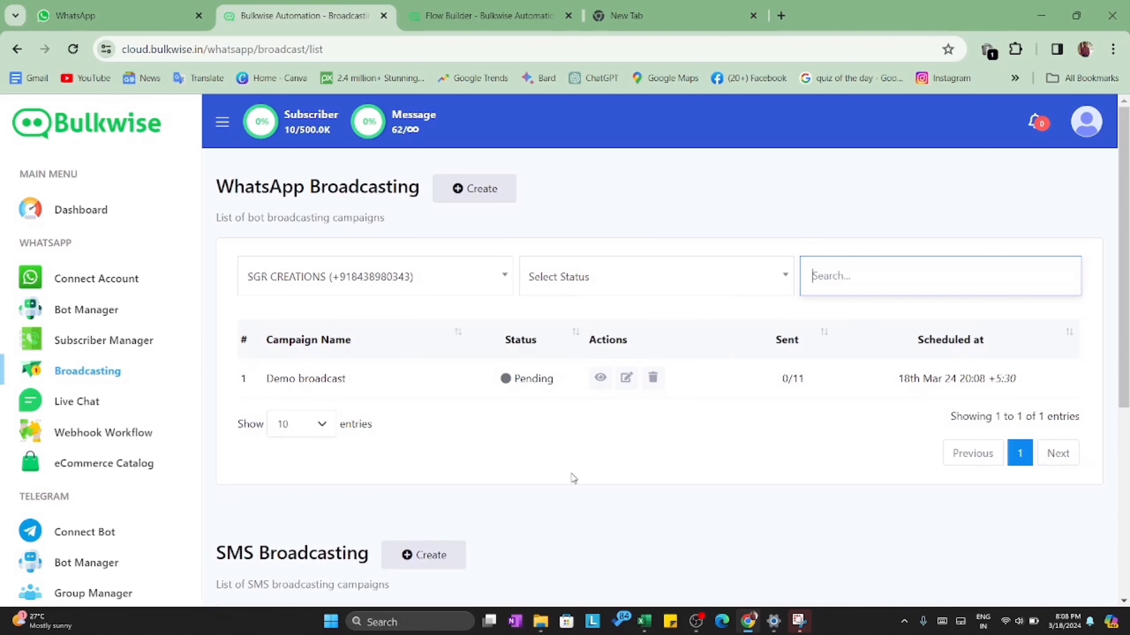